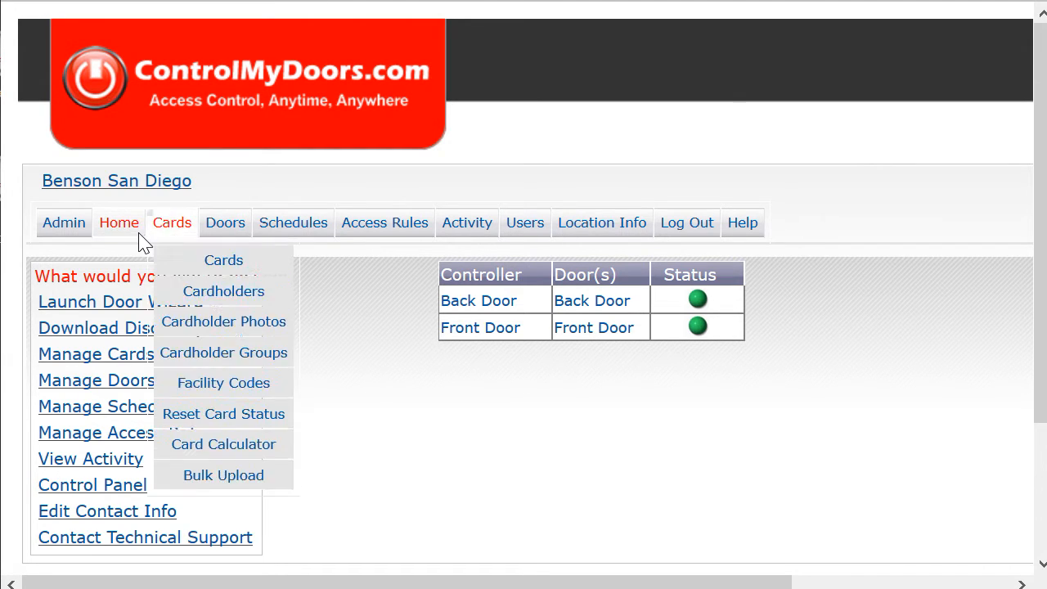
- Bring up the Cards menu on the Home page to show its card management pages
{"action": "mouse_move", "coordinate": [153, 234]}
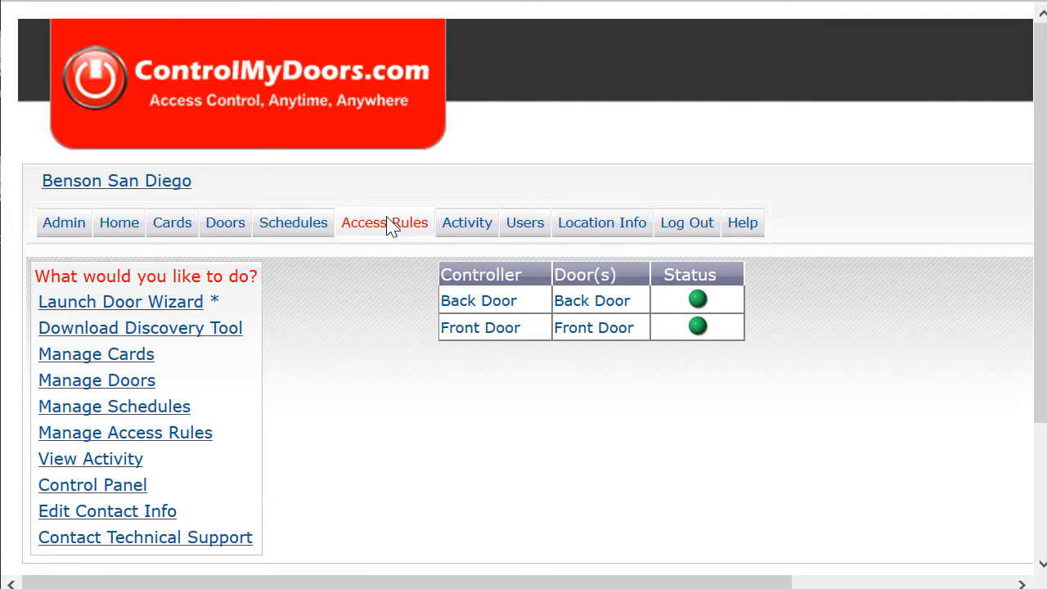
{"action": "mouse_move", "coordinate": [190, 227]}
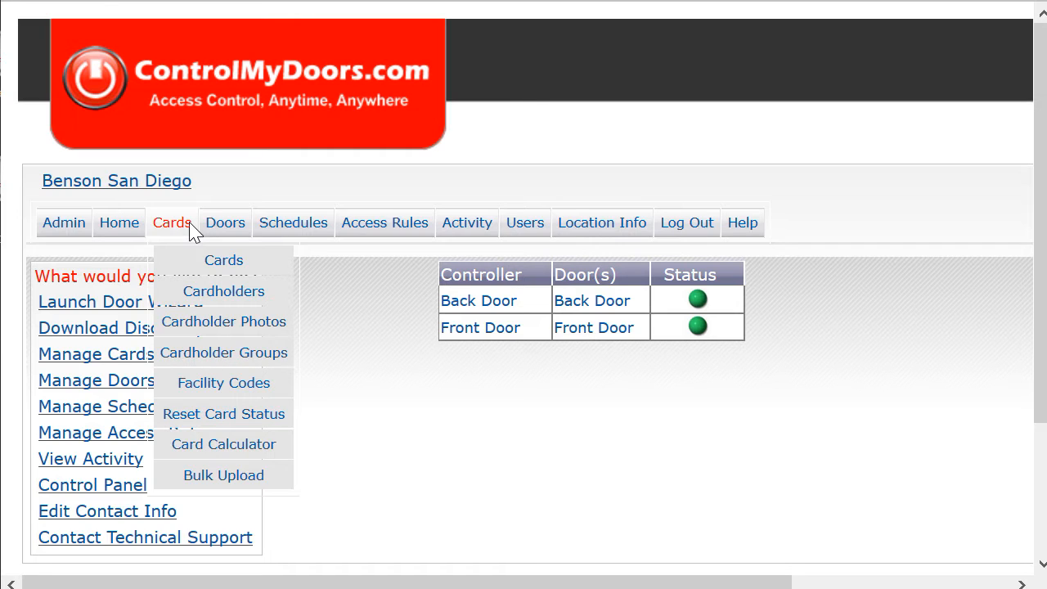
- Go to Manage Cards via Cards > Cards and start a search of the card list
{"action": "left_click", "coordinate": [190, 223]}
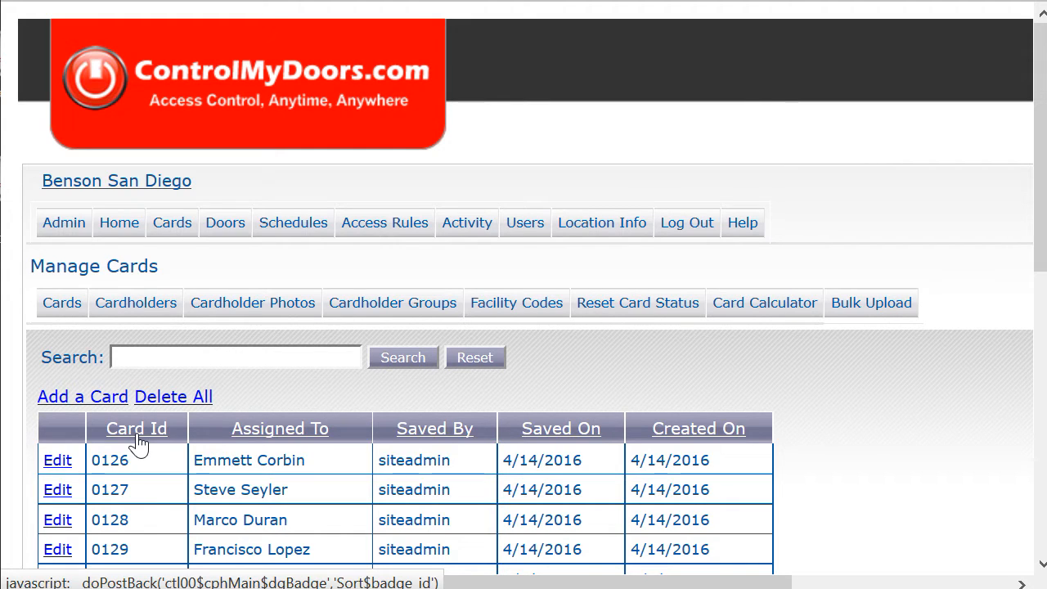
{"action": "left_click", "coordinate": [248, 365]}
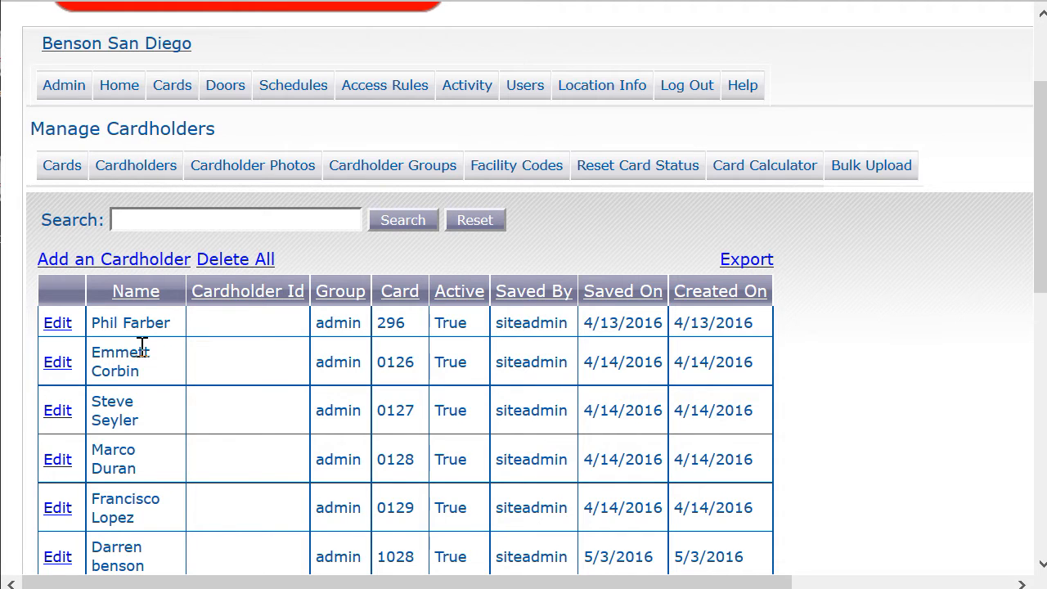
{"action": "left_click", "coordinate": [65, 330]}
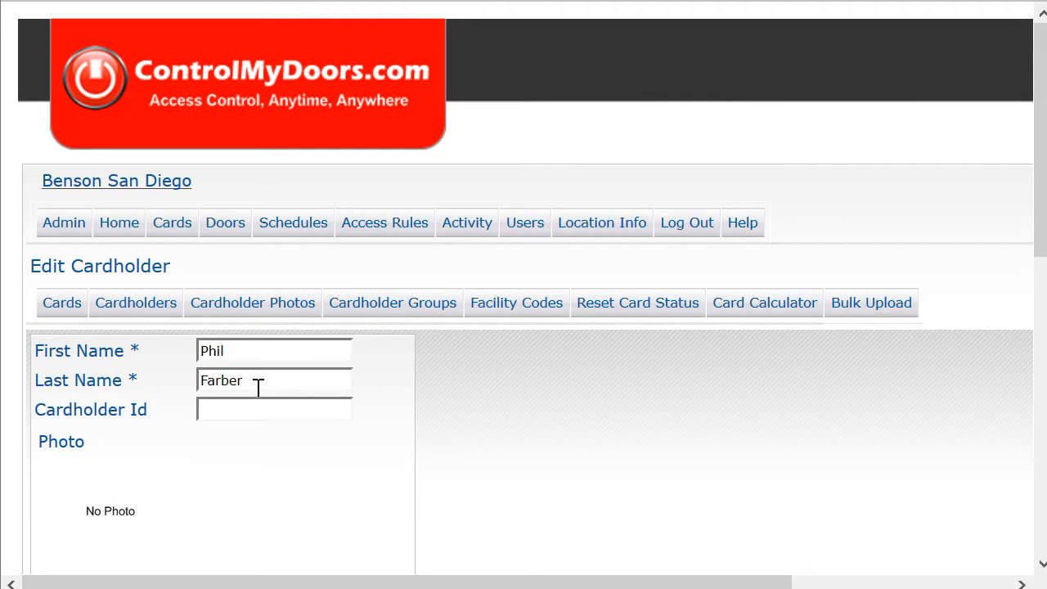
{"action": "scroll", "coordinate": [258, 389], "scroll_direction": "down", "scroll_amount": 3}
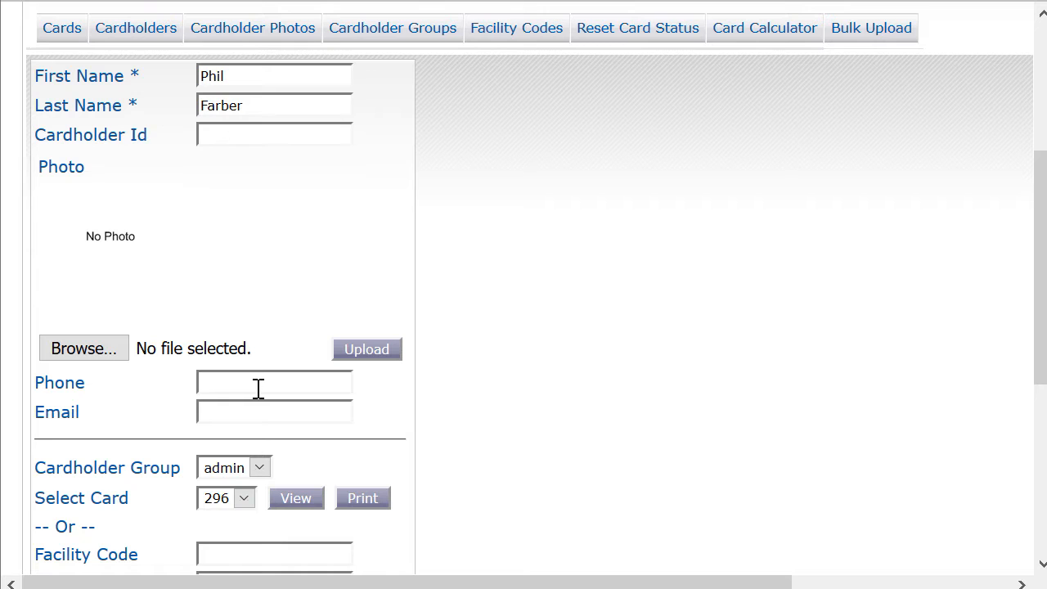
{"action": "scroll", "coordinate": [257, 388], "scroll_direction": "down", "scroll_amount": 2}
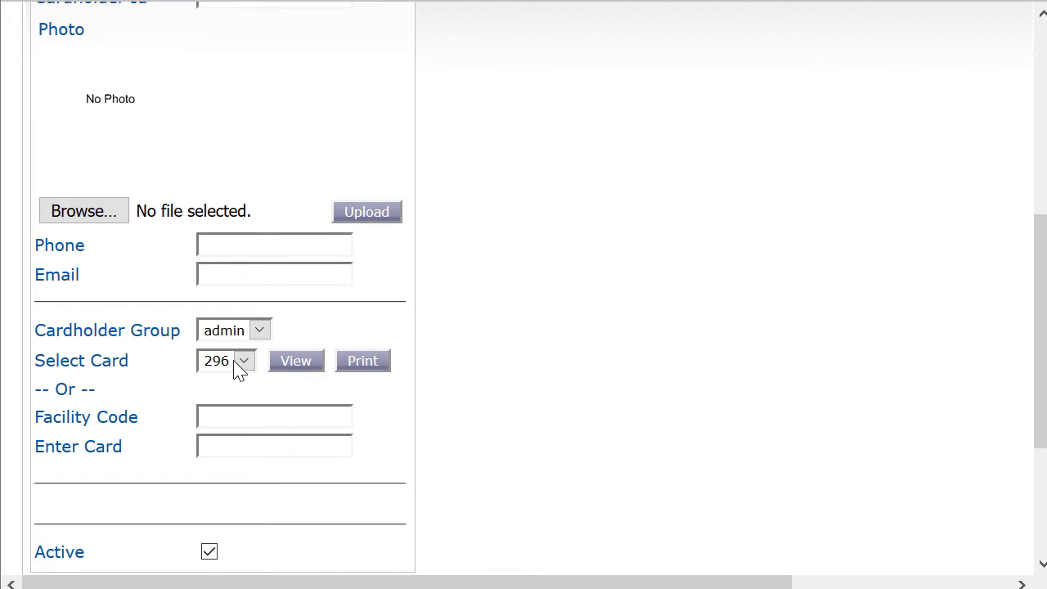
{"action": "left_click", "coordinate": [245, 365]}
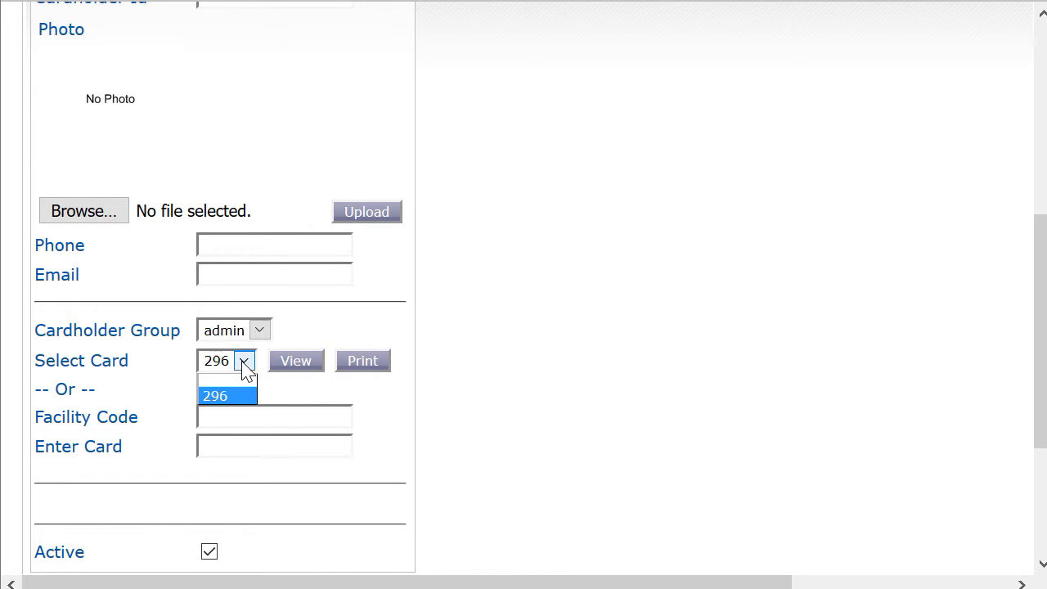
{"action": "left_click", "coordinate": [245, 367]}
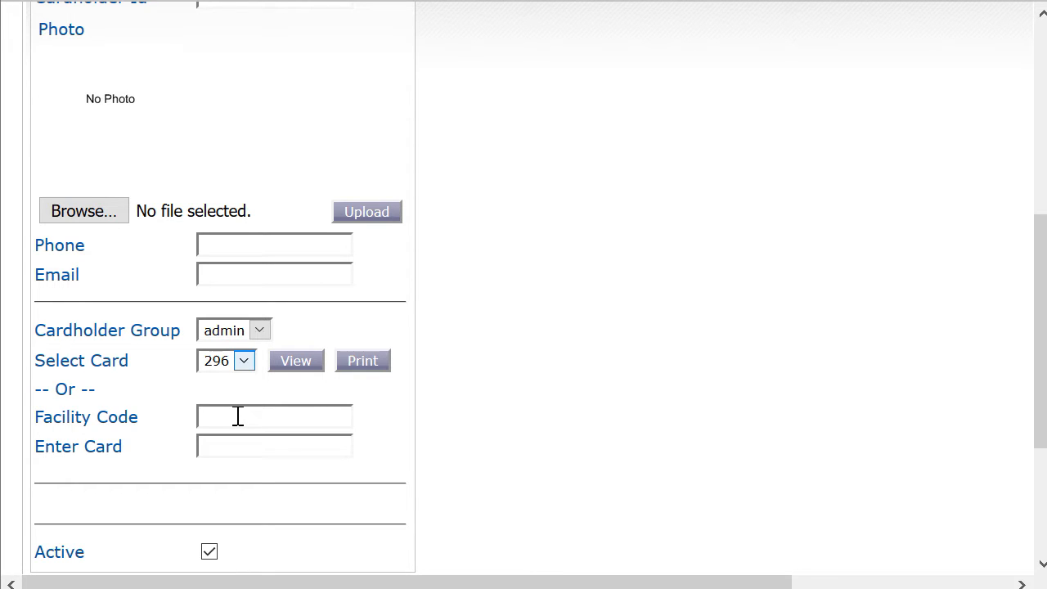
{"action": "scroll", "coordinate": [253, 443], "scroll_direction": "down", "scroll_amount": 3}
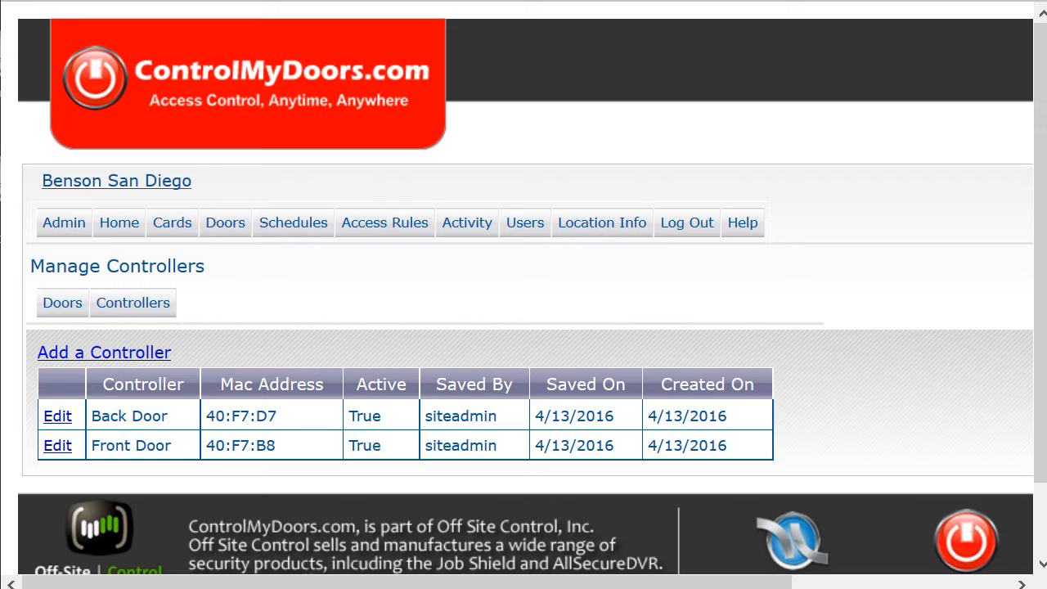
- Look over the Back Door controller's edit form, then switch to the Doors list
{"action": "left_click", "coordinate": [55, 416]}
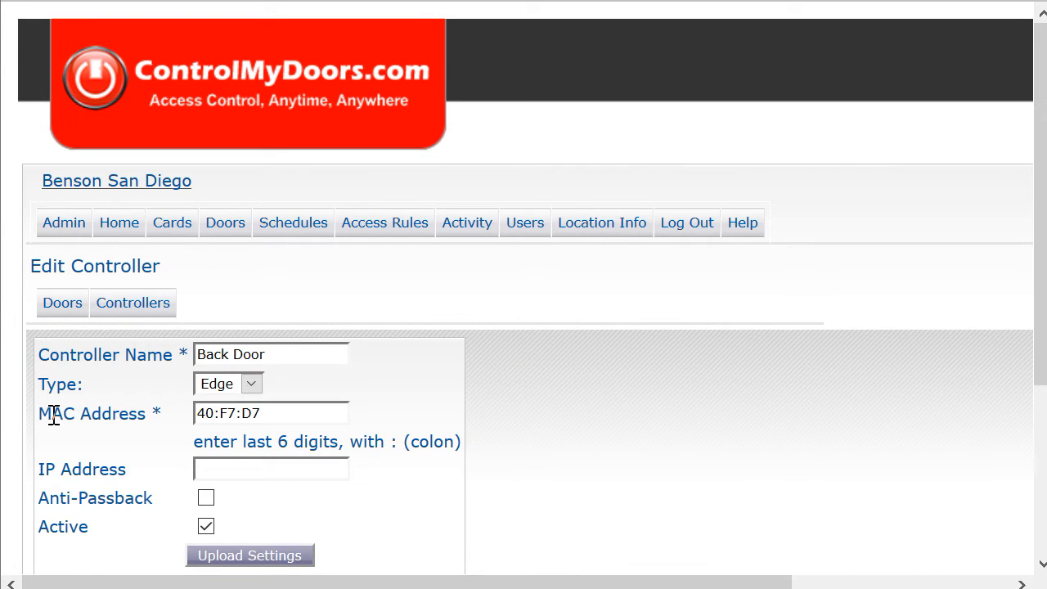
{"action": "scroll", "coordinate": [53, 415], "scroll_direction": "down", "scroll_amount": 3}
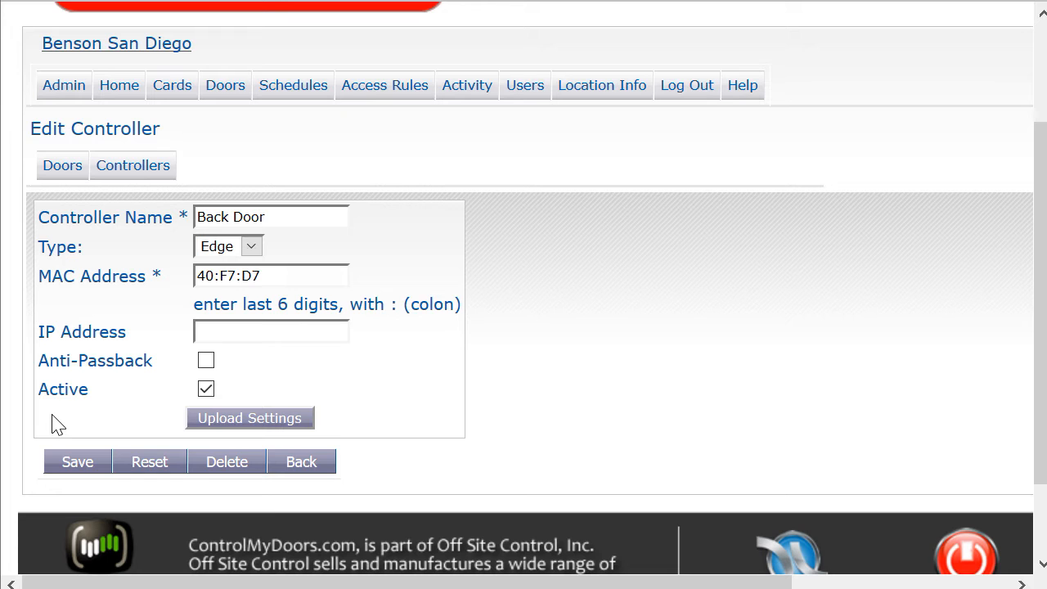
{"action": "left_click", "coordinate": [60, 168]}
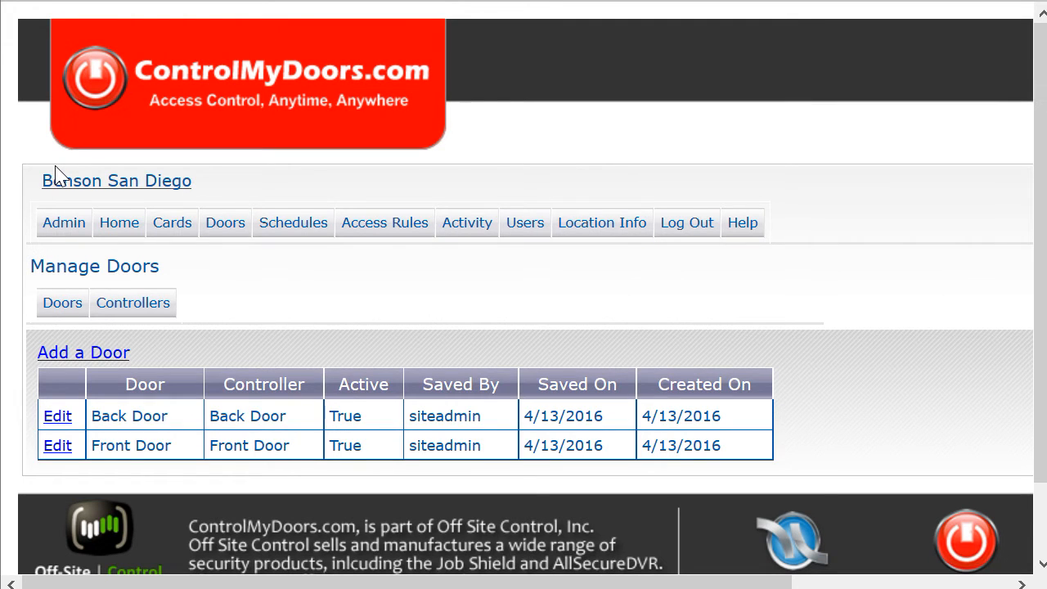
- Bring up the Back Door's edit form in Manage Doors and scroll through its settings
{"action": "left_click", "coordinate": [54, 417]}
{"action": "scroll", "coordinate": [70, 434], "scroll_direction": "down", "scroll_amount": 3}
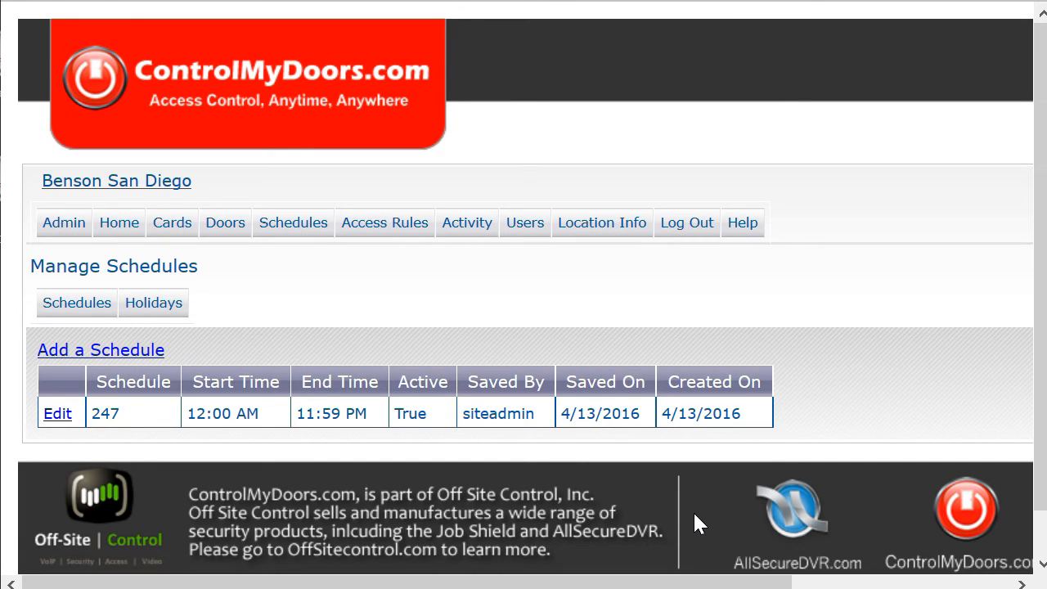
- Look over schedule 247's edit form, then view the holiday groups list
{"action": "left_click", "coordinate": [54, 412]}
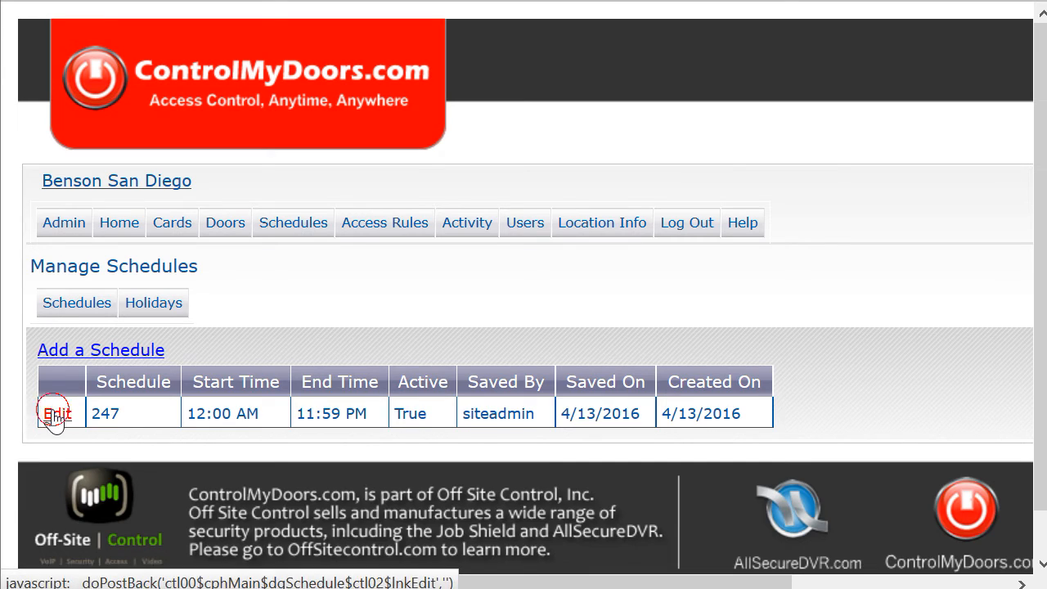
{"action": "scroll", "coordinate": [54, 412], "scroll_direction": "down", "scroll_amount": 3}
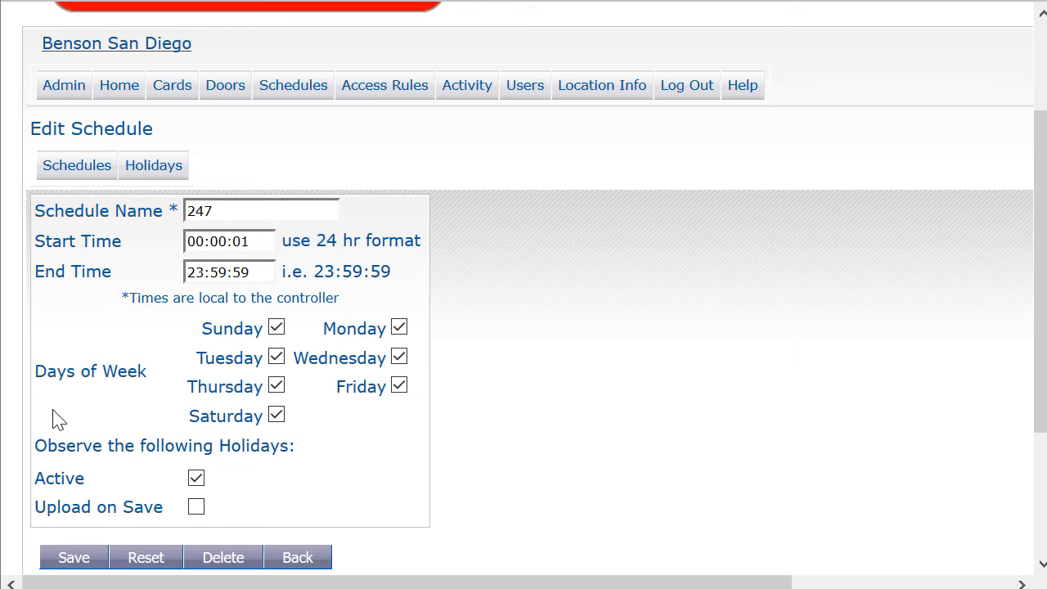
{"action": "left_click", "coordinate": [165, 176]}
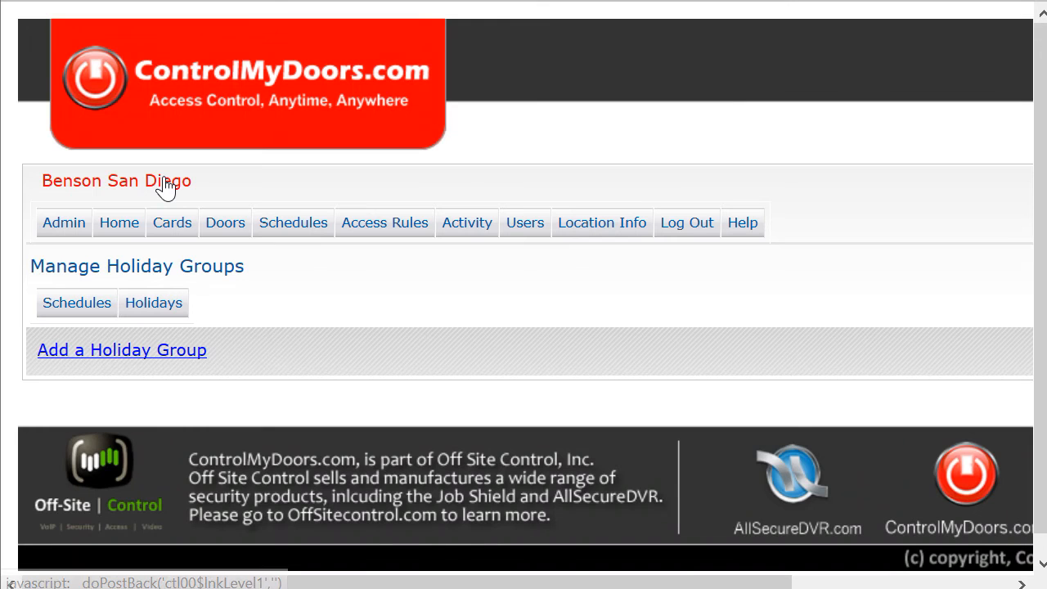
{"action": "left_click", "coordinate": [154, 353]}
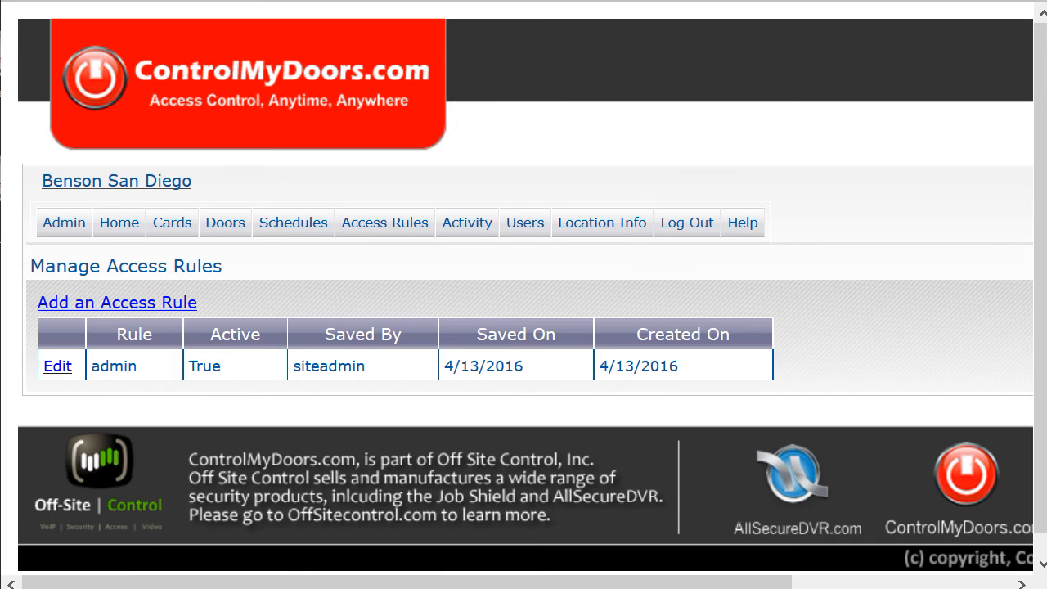
- Look over the admin access rule's doors, schedule 247 and active setting
{"action": "left_click", "coordinate": [53, 372]}
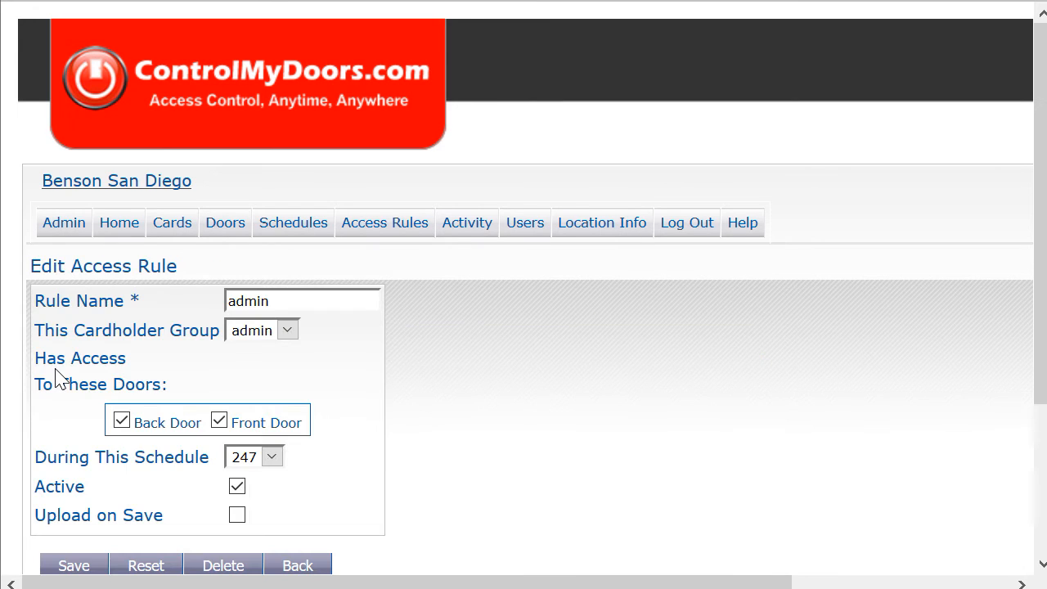
{"action": "scroll", "coordinate": [55, 378], "scroll_direction": "down", "scroll_amount": 3}
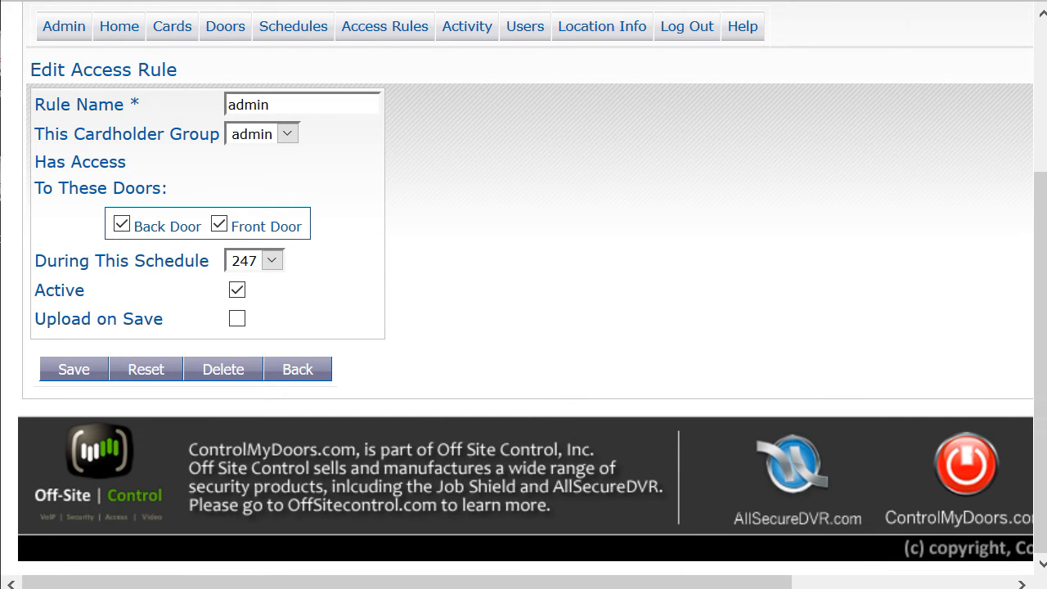
{"action": "mouse_move", "coordinate": [479, 33]}
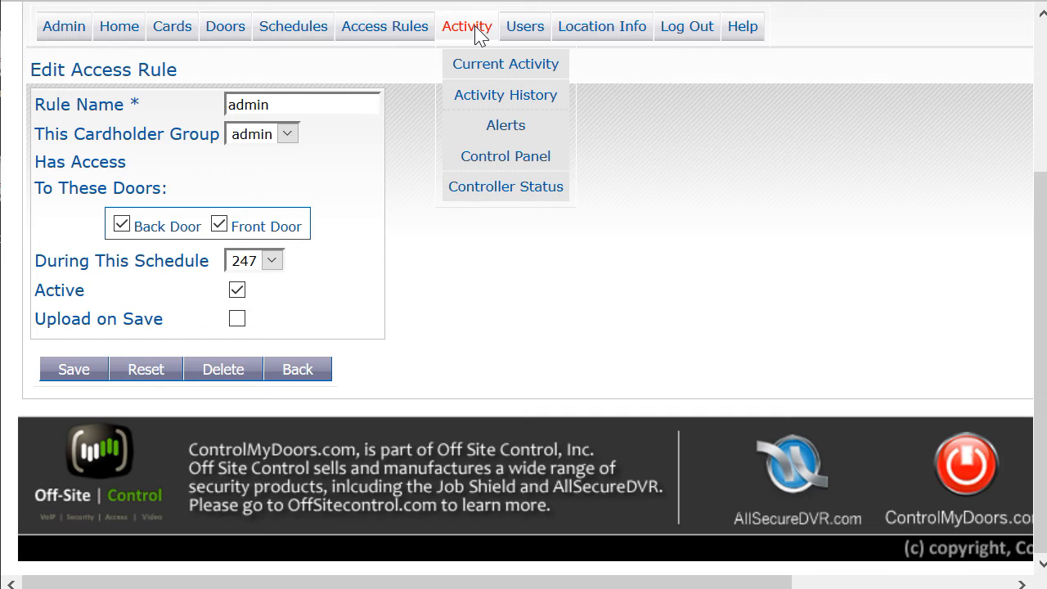
- Go to Activity > Current Activity and look over the 8/9/2016 Grant Access events
{"action": "left_click", "coordinate": [483, 73]}
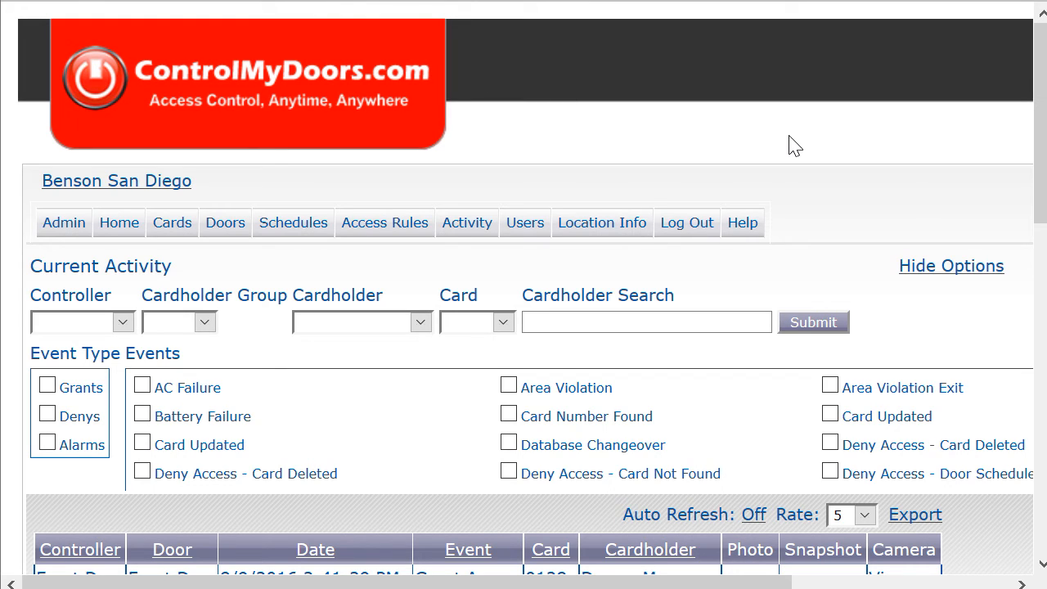
{"action": "scroll", "coordinate": [793, 145], "scroll_direction": "down", "scroll_amount": 3}
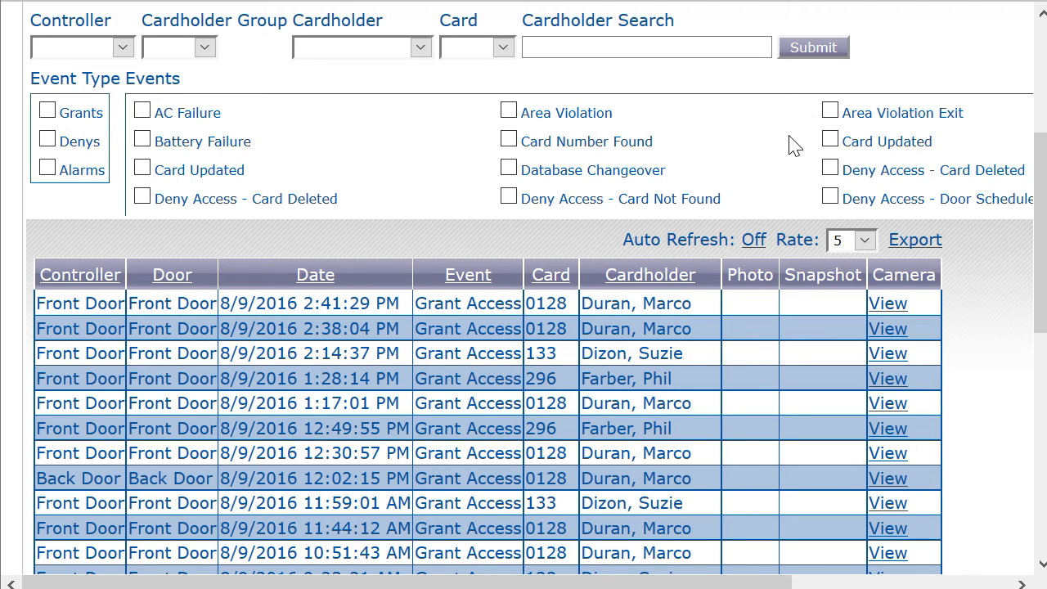
{"action": "scroll", "coordinate": [793, 145], "scroll_direction": "up", "scroll_amount": 3}
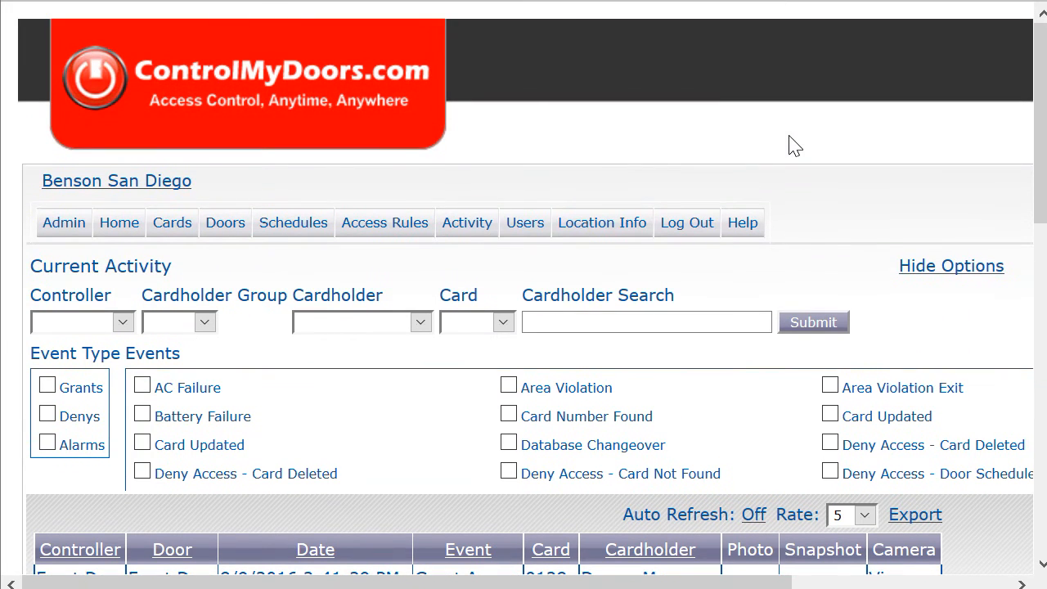
{"action": "mouse_move", "coordinate": [499, 233]}
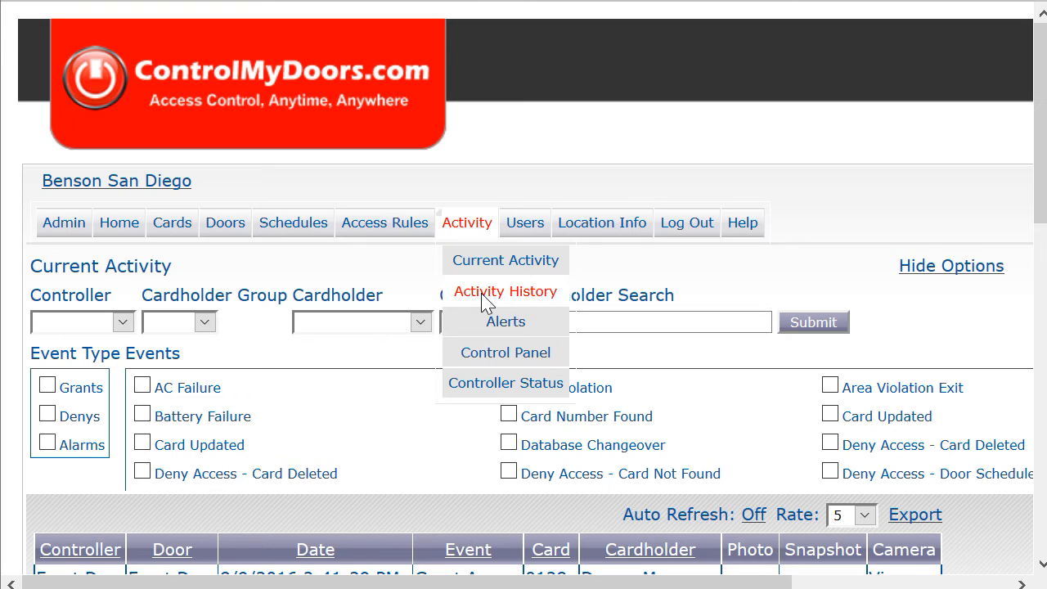
- Start a new alert under Activity > Alerts and review the When this Event choices
{"action": "left_click", "coordinate": [490, 325]}
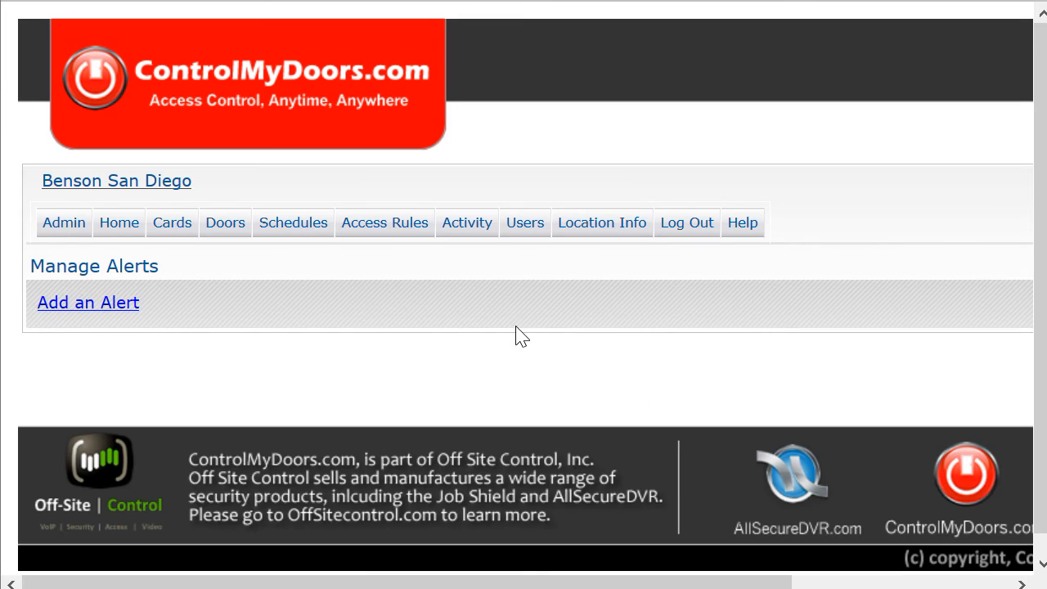
{"action": "left_click", "coordinate": [110, 302]}
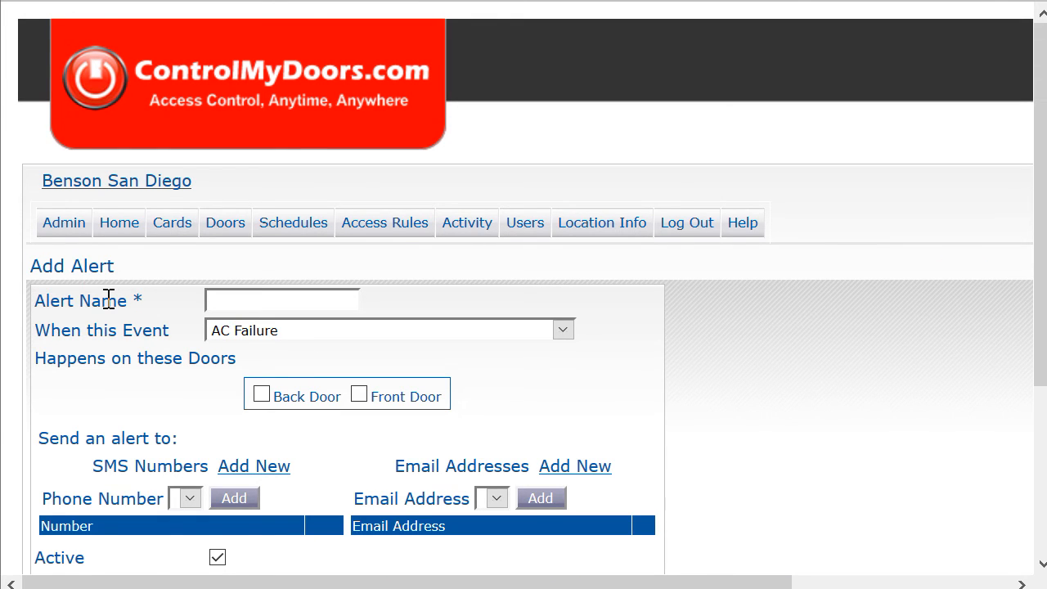
{"action": "left_click", "coordinate": [311, 331]}
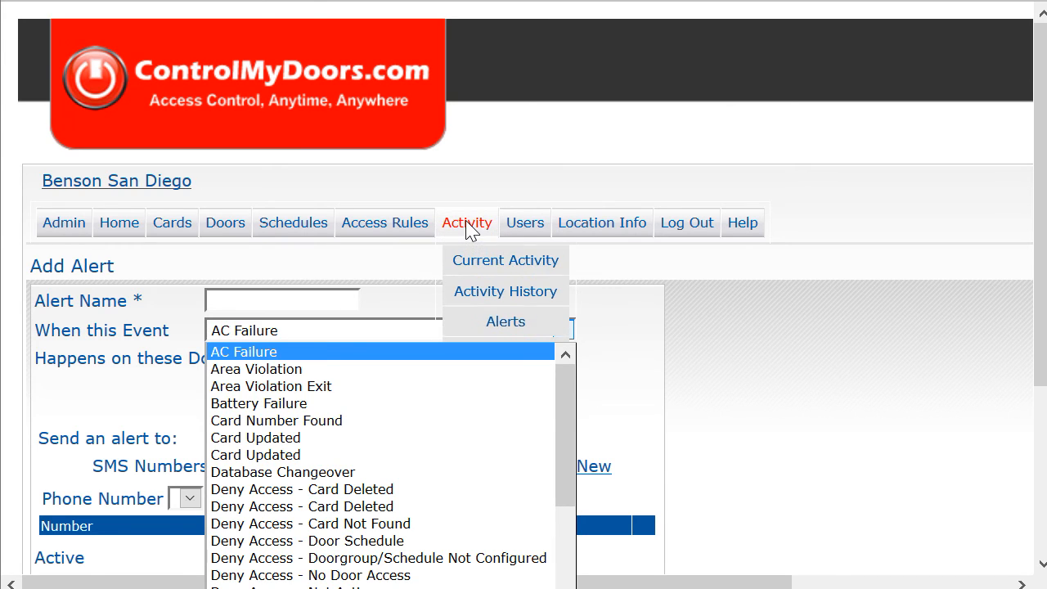
{"action": "left_click", "coordinate": [757, 309]}
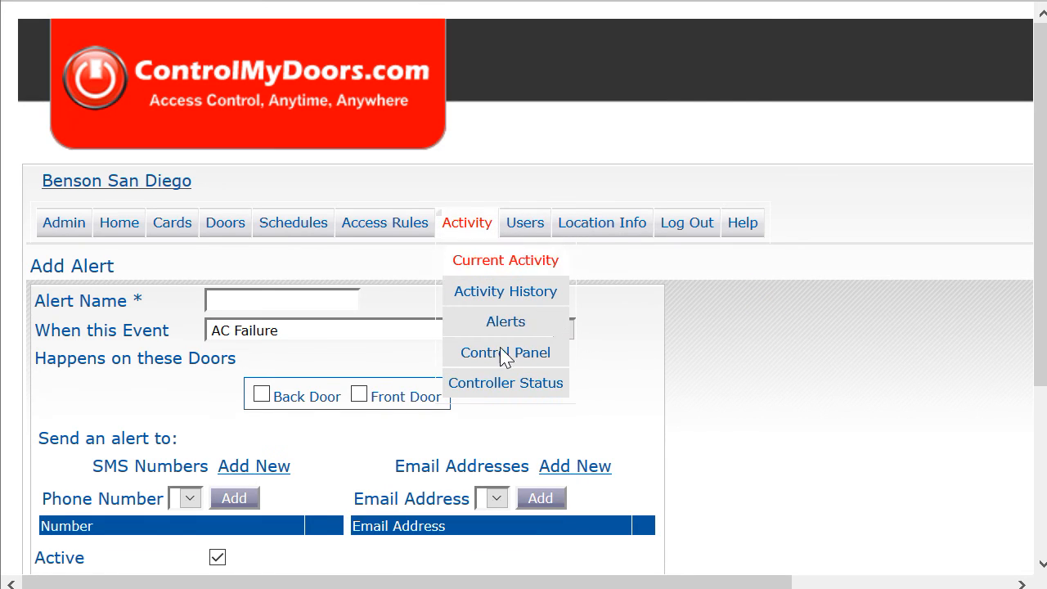
- Review the Back Door's command choices on the Control Panel without picking one
{"action": "left_click", "coordinate": [511, 357]}
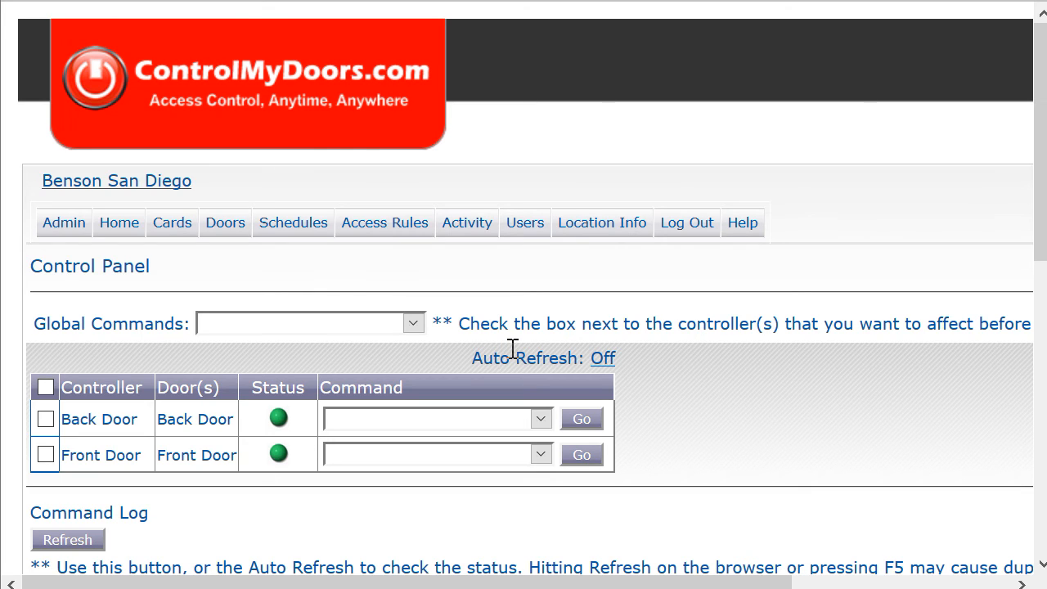
{"action": "left_click", "coordinate": [539, 420]}
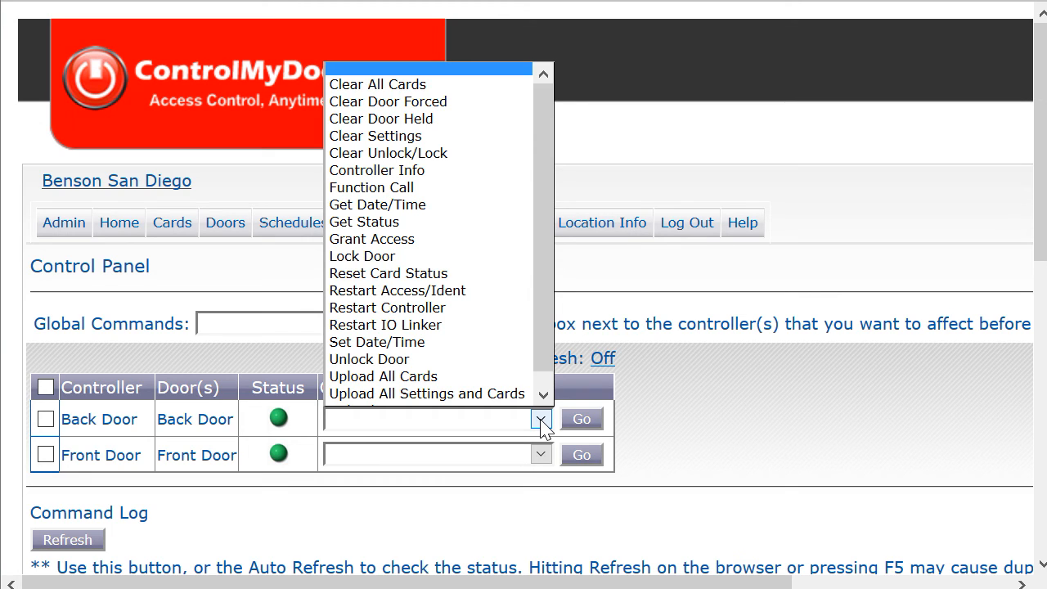
{"action": "left_click", "coordinate": [743, 388]}
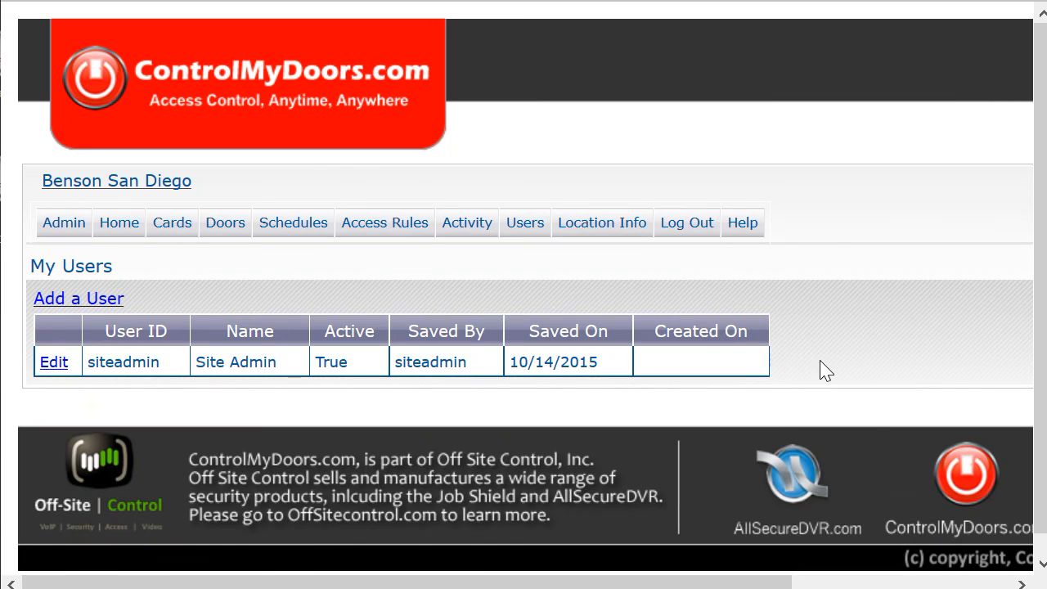
- Open the siteadmin user's Edit User form and review its account details and permission boxes
{"action": "left_click", "coordinate": [54, 362]}
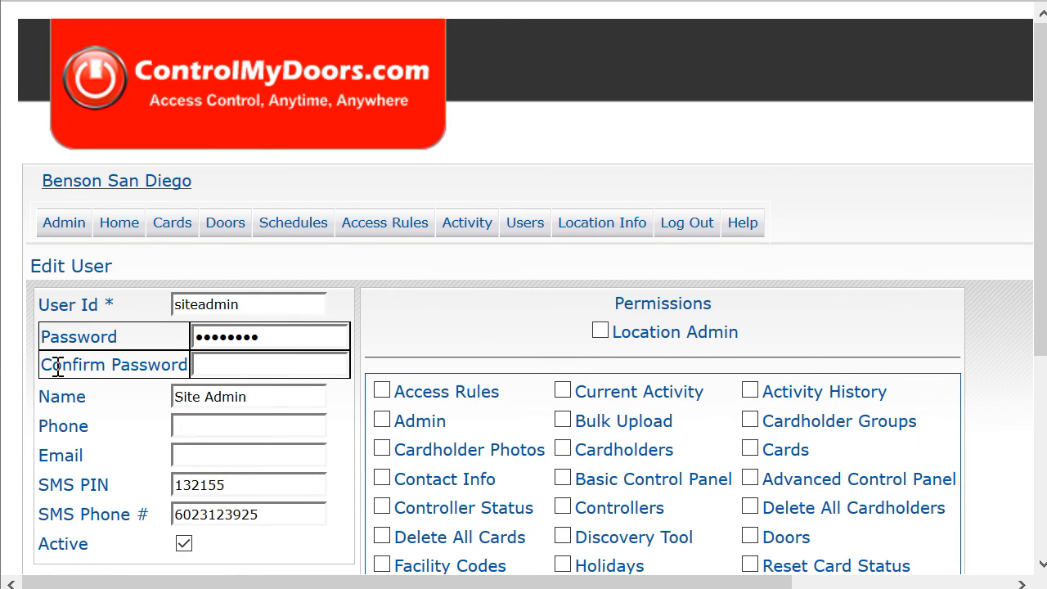
{"action": "scroll", "coordinate": [57, 366], "scroll_direction": "down", "scroll_amount": 3}
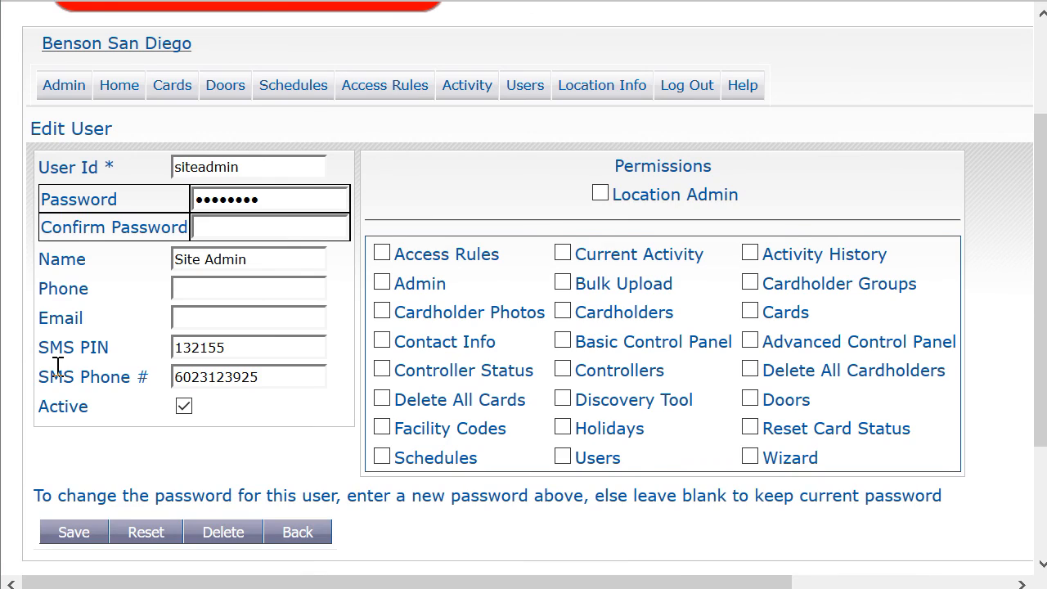